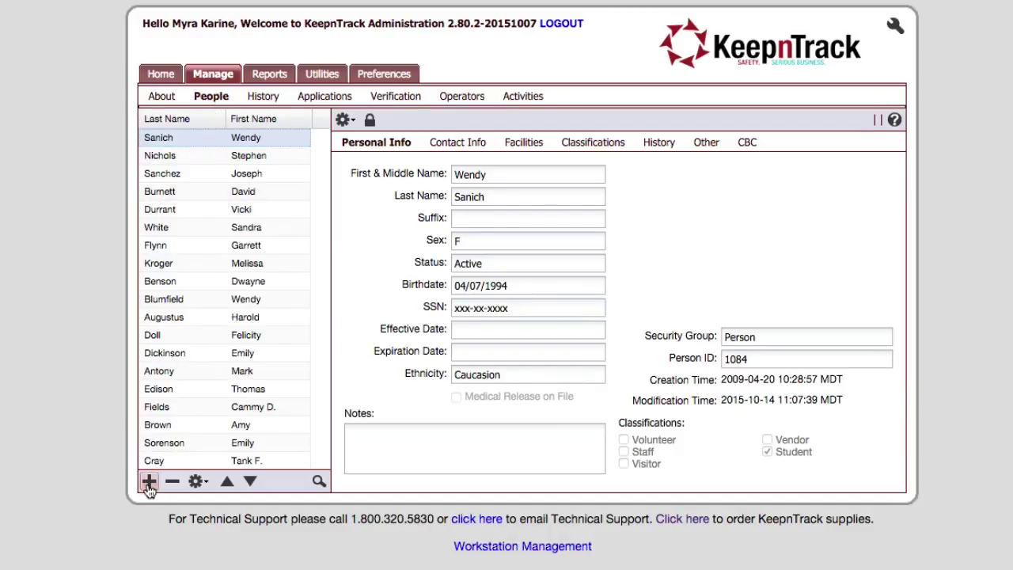
- Add a new blank person record and enter the person's first name and middle initial
left_click(322, 74)
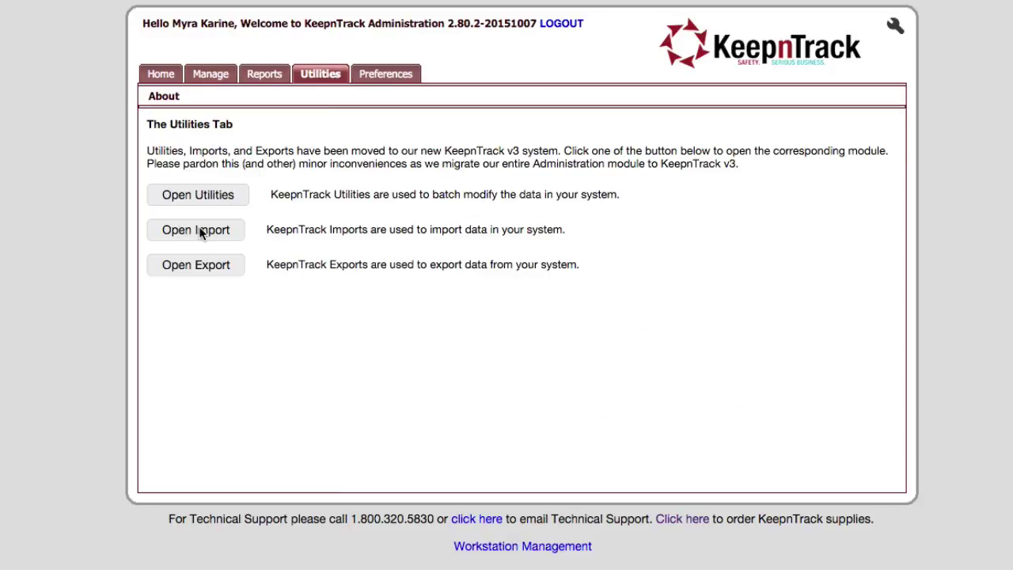
left_click(212, 75)
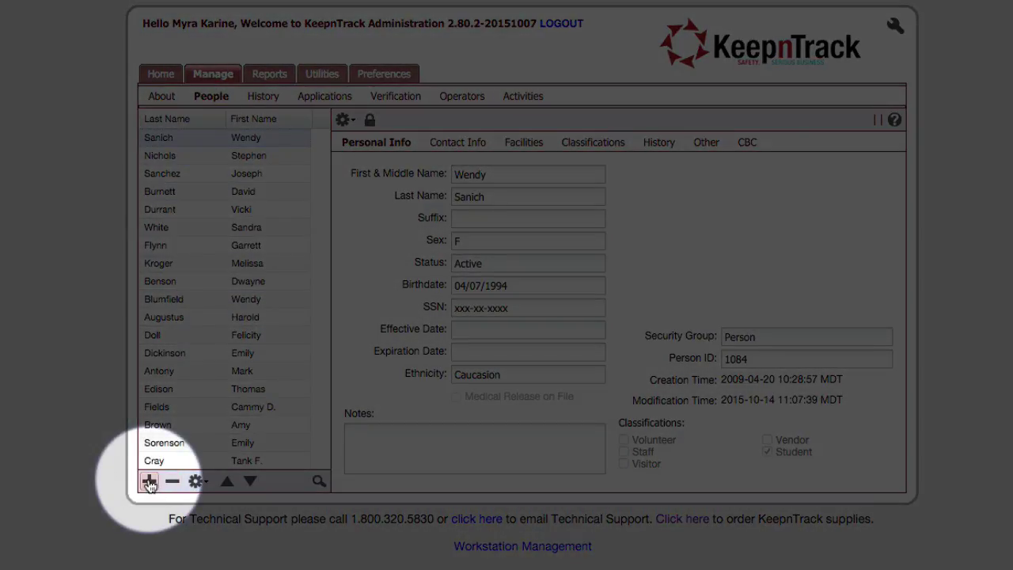
left_click(150, 482)
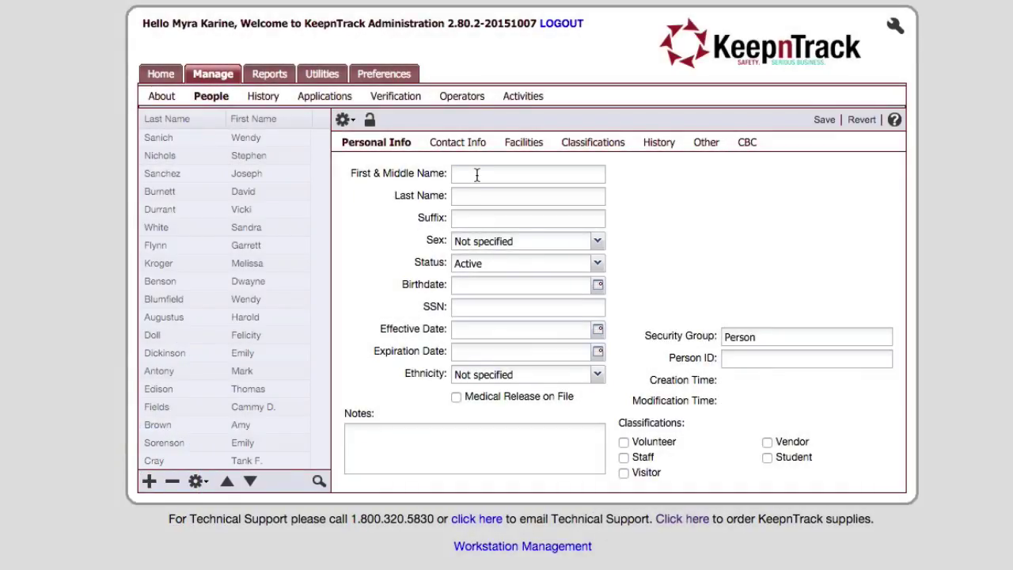
left_click(477, 175)
type("Dory M.")
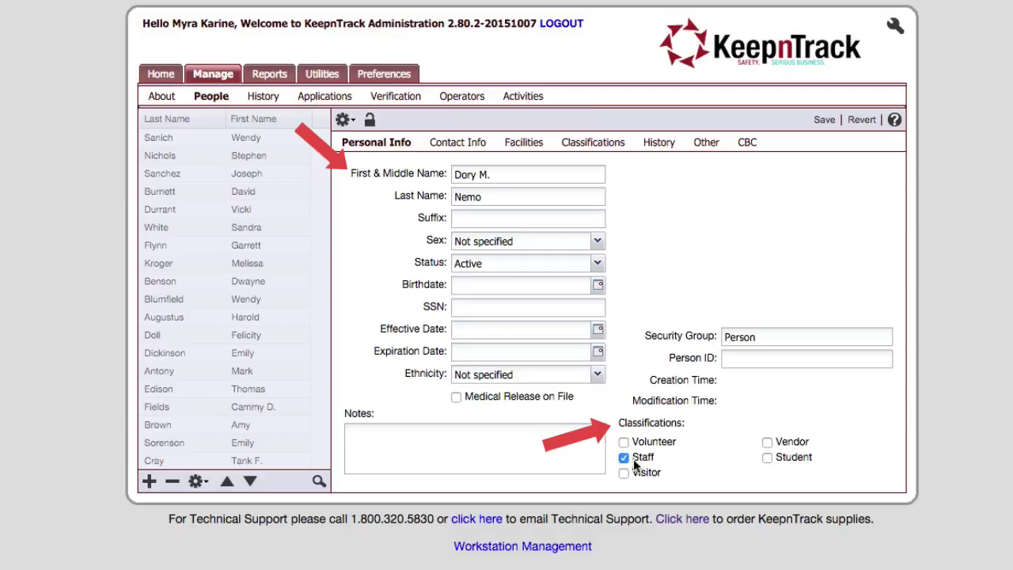
- Assign Alexandria Elementary School and Aquarium High as facilities, then go back to the Birthdate field
left_click(522, 142)
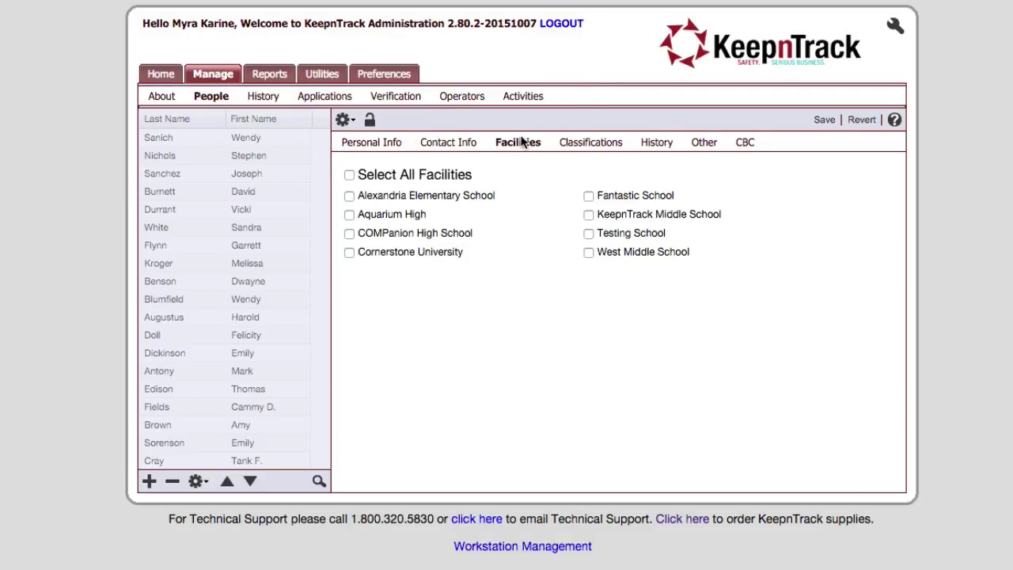
left_click(377, 196)
left_click(383, 215)
left_click(376, 145)
left_click(509, 285)
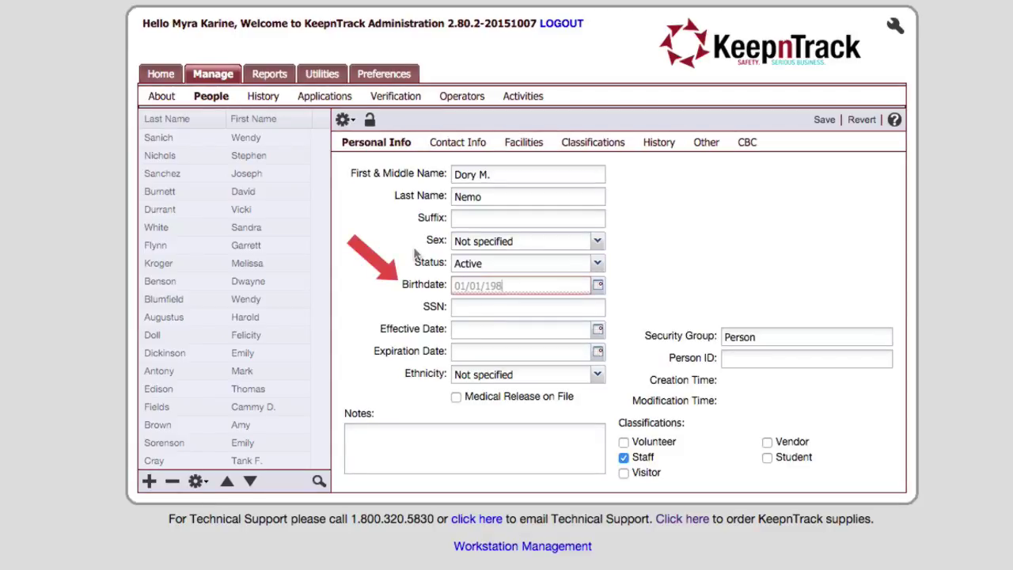
- Enter birthdate 01/01/1981, then the person's login e-mail and password on the Other tab
type("01/01/1981")
left_click(703, 147)
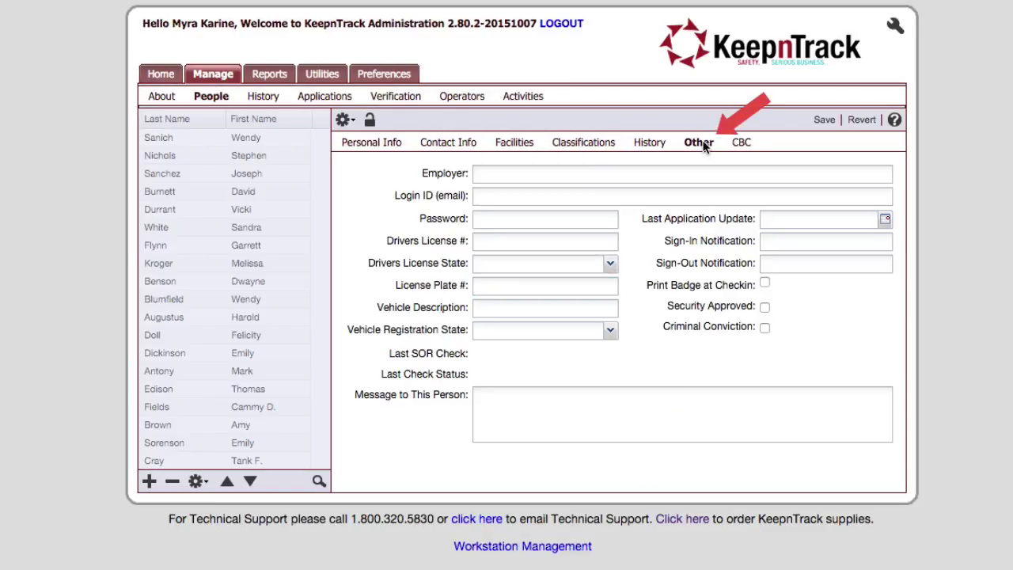
left_click(502, 199)
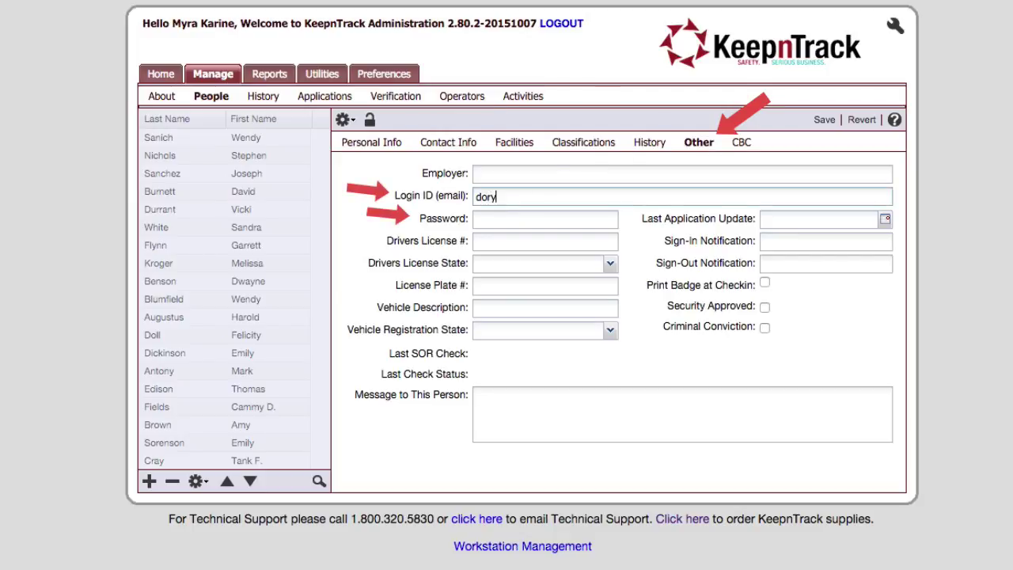
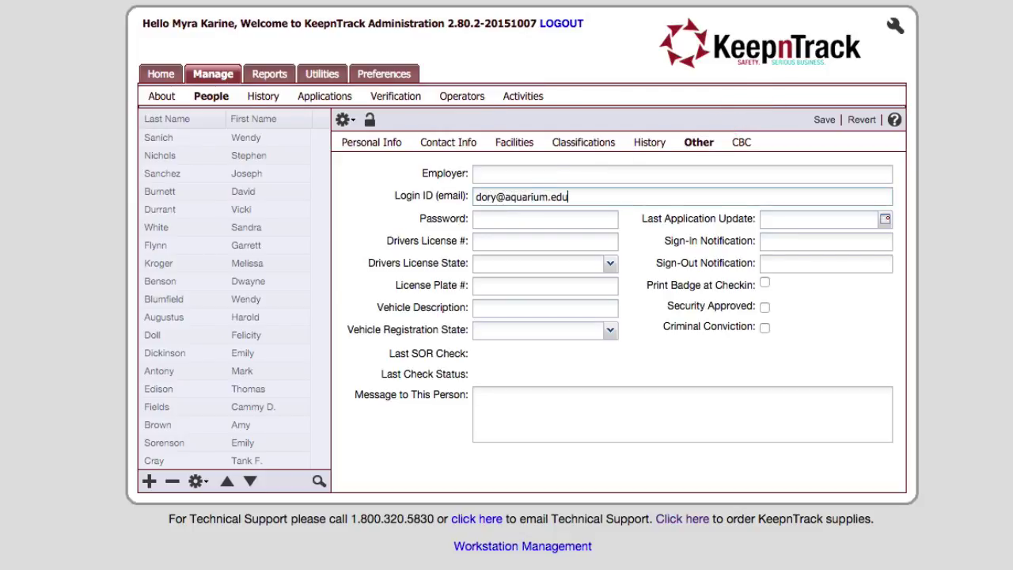
key("Tab")
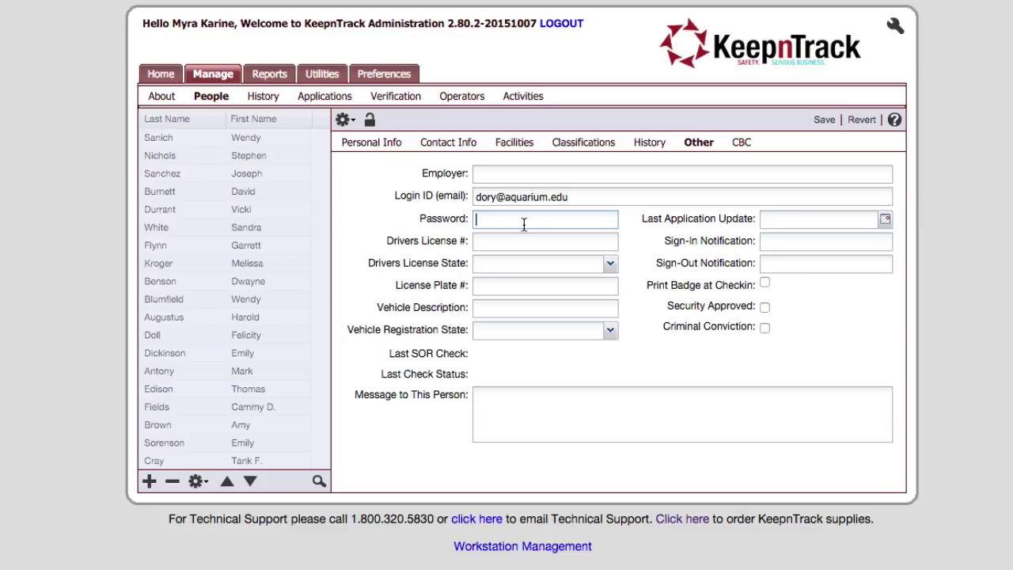
type("password")
left_click(431, 224)
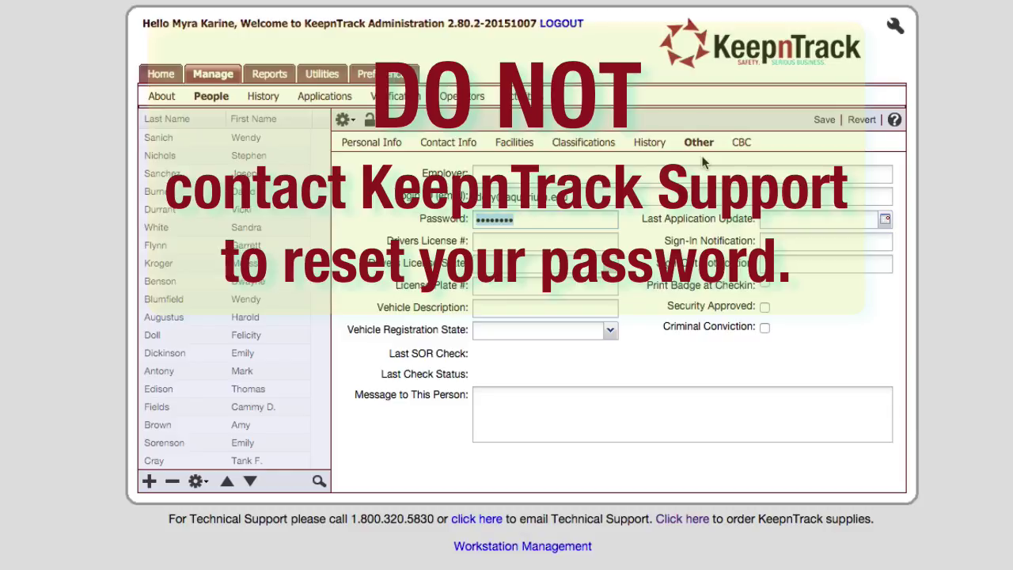
- Save the record with the Administrator security group, then view the Operators notice page
left_click(387, 148)
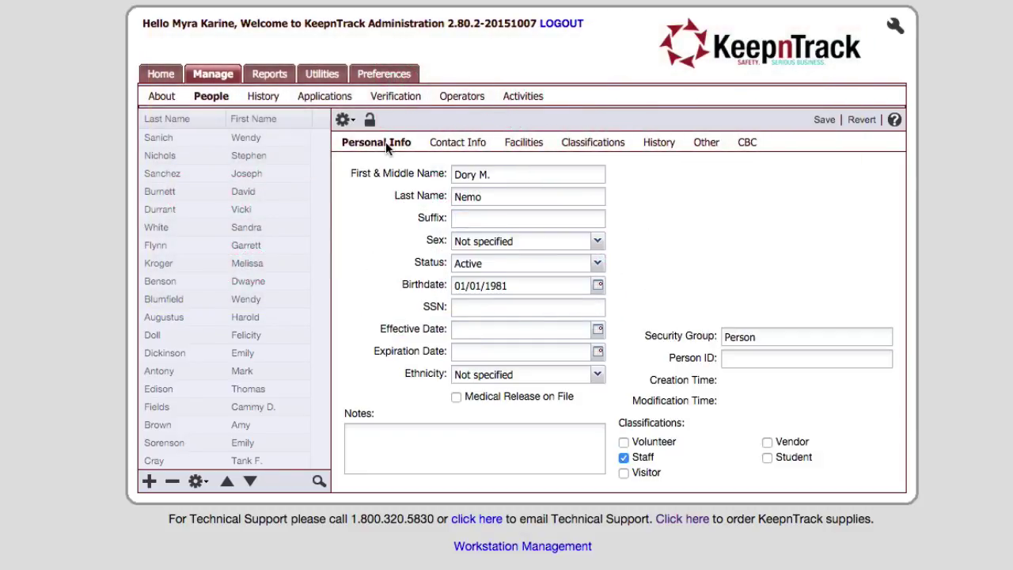
left_click(823, 120)
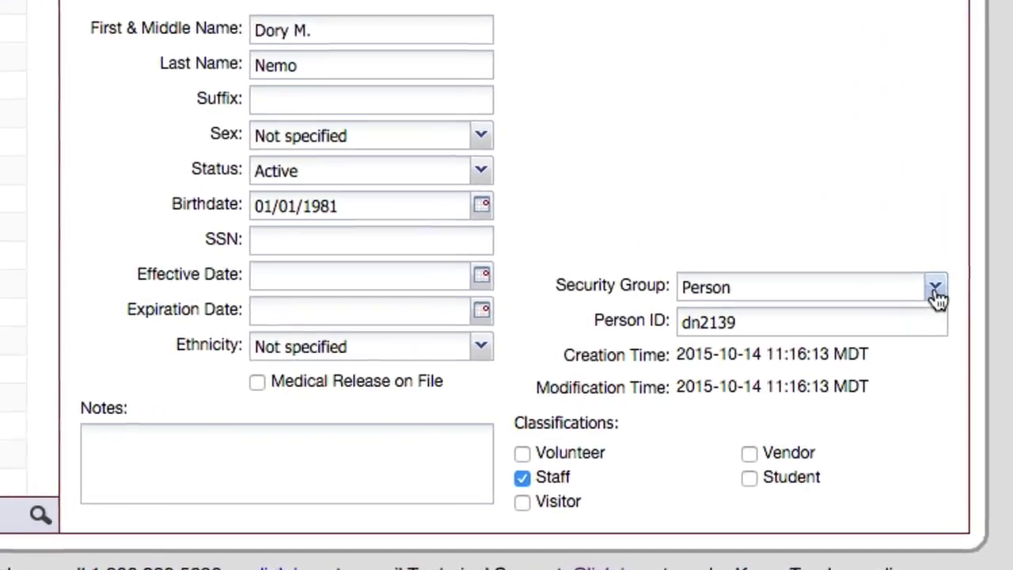
left_click(936, 292)
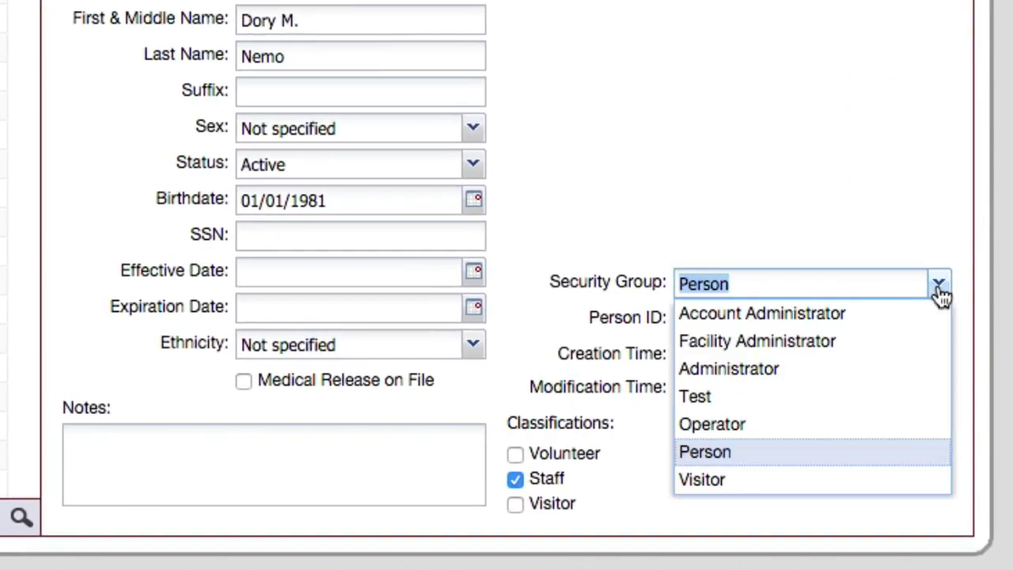
left_click(747, 440)
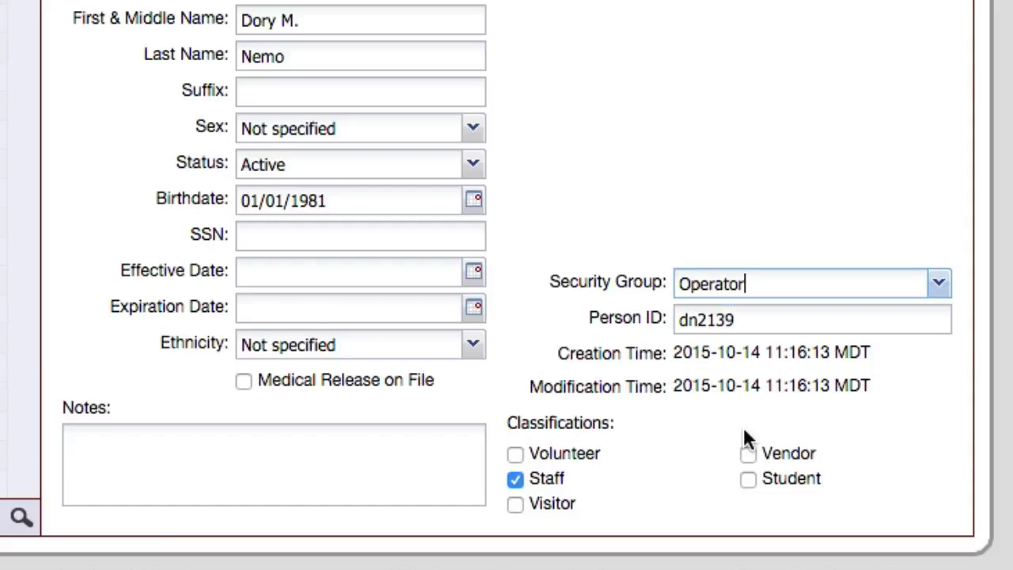
left_click(936, 286)
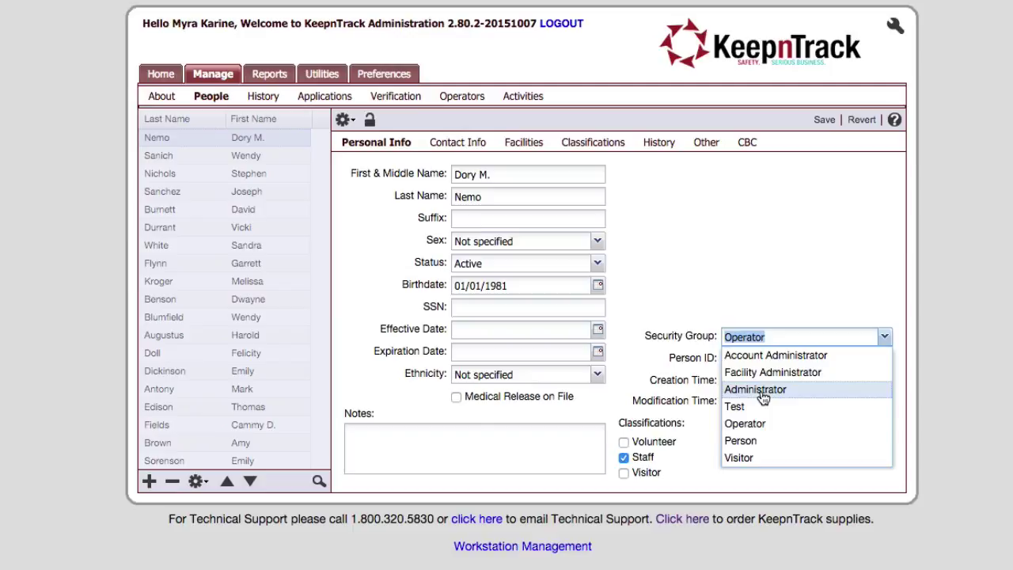
left_click(762, 391)
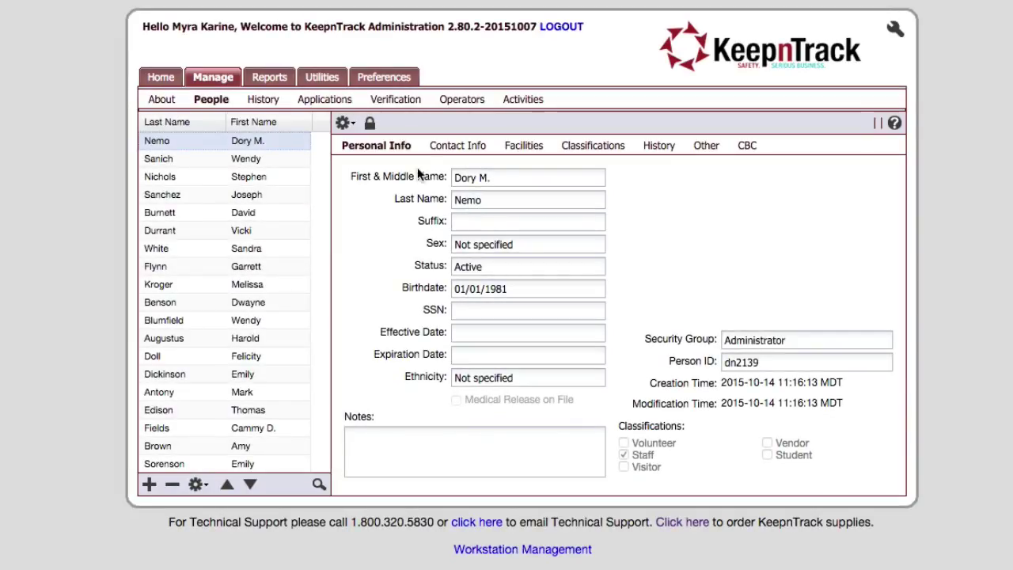
left_click(457, 101)
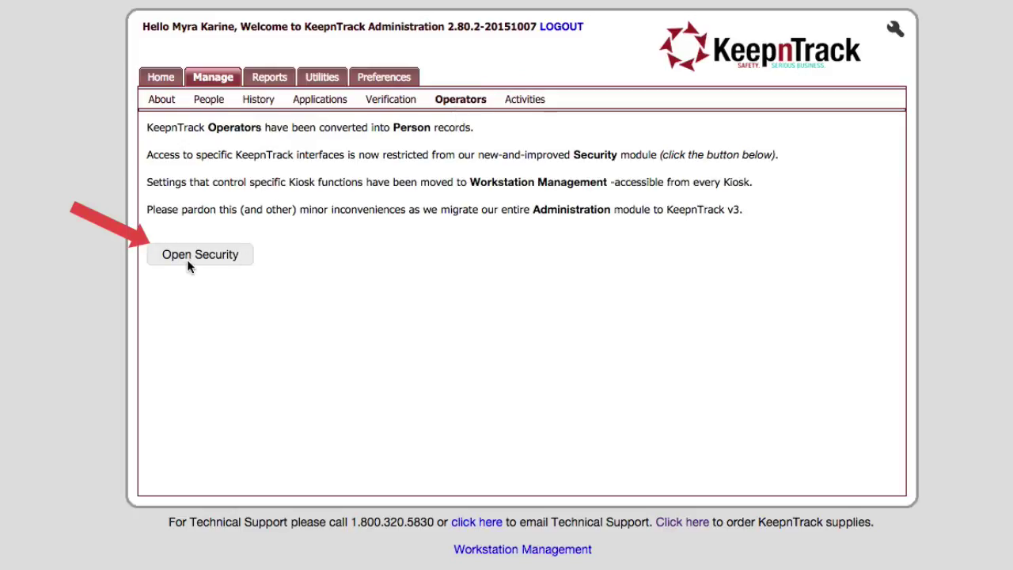
- Open Security and compare the Visitor and Person groups' permissions
left_click(190, 264)
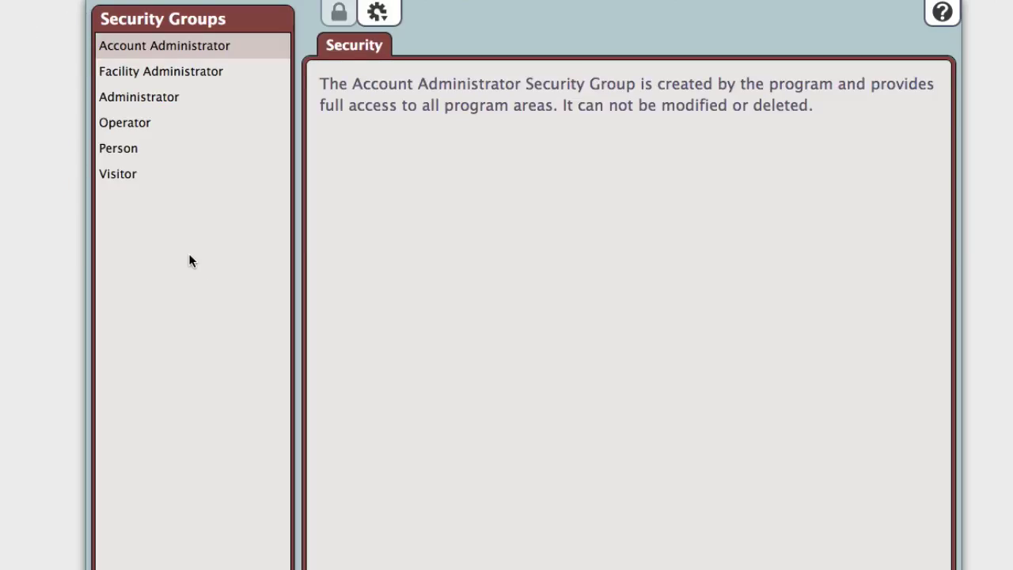
left_click(132, 174)
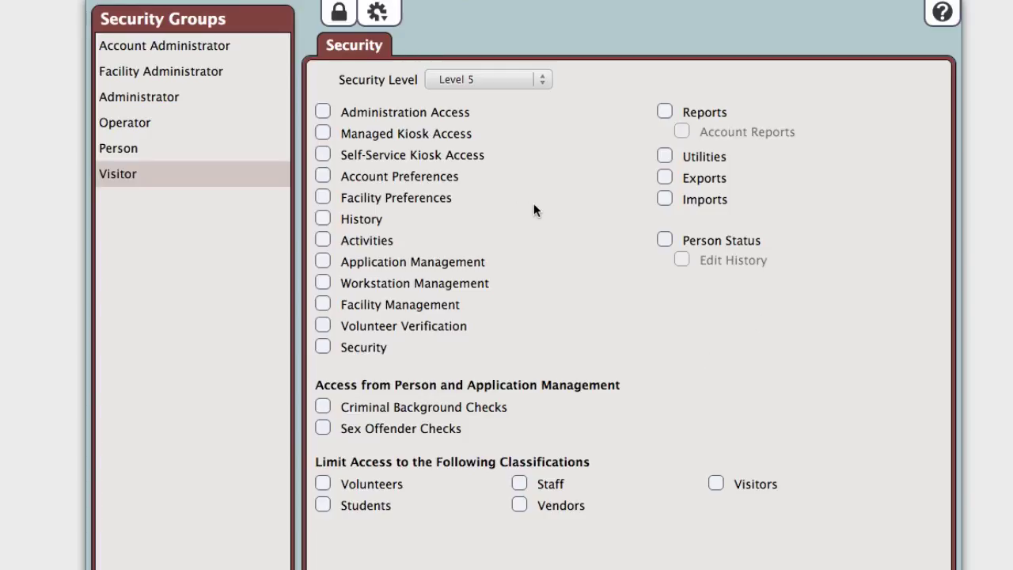
left_click(127, 150)
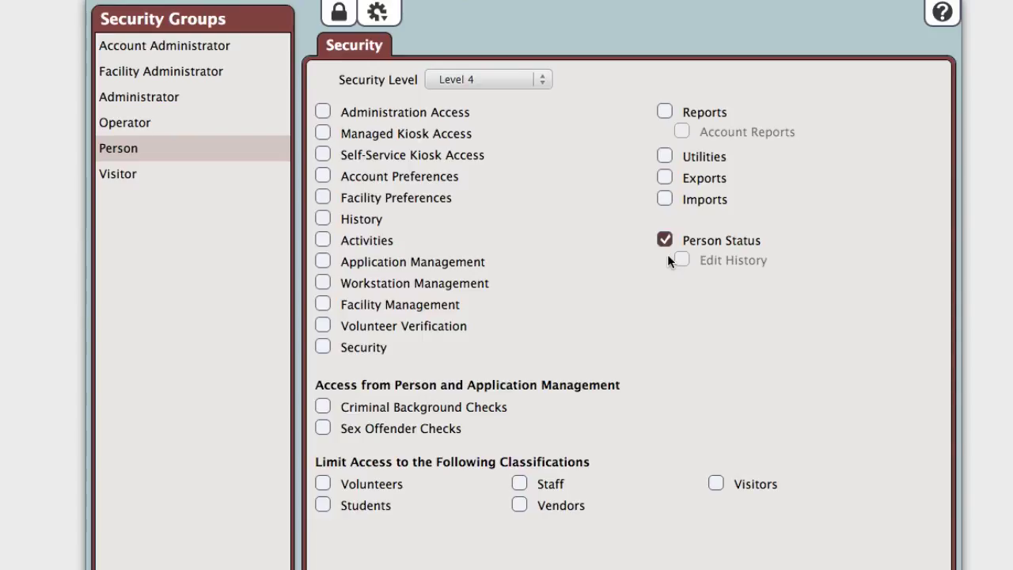
left_click(188, 177)
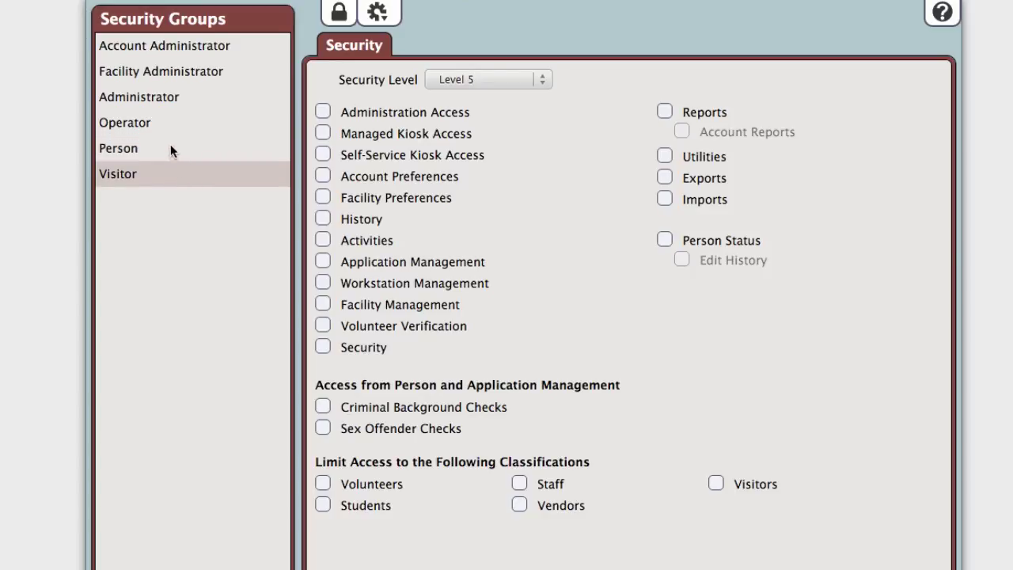
- Review Person, Operator and Administrator permissions, trying then reverting Students and Utilities changes
left_click(170, 147)
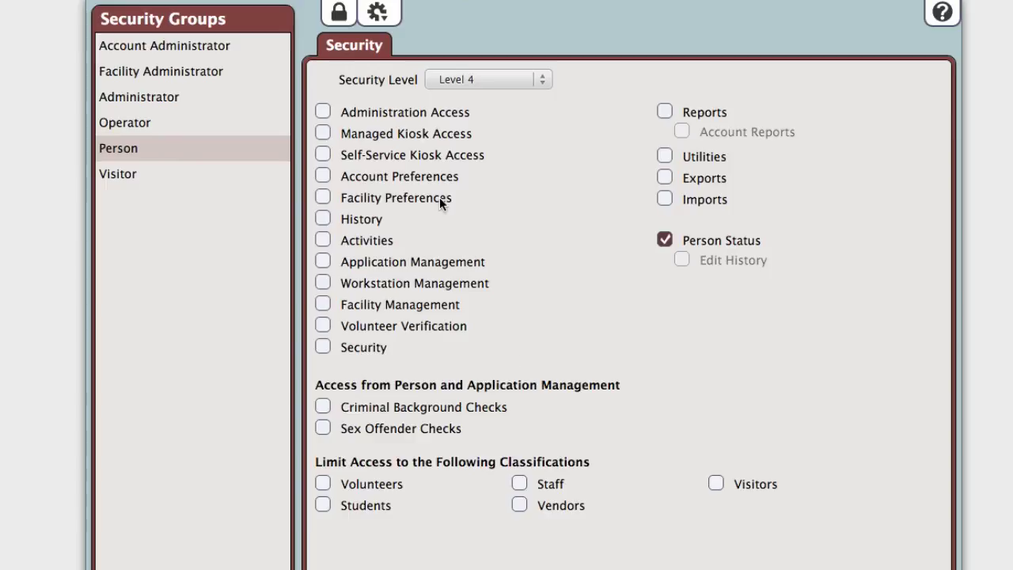
left_click(160, 124)
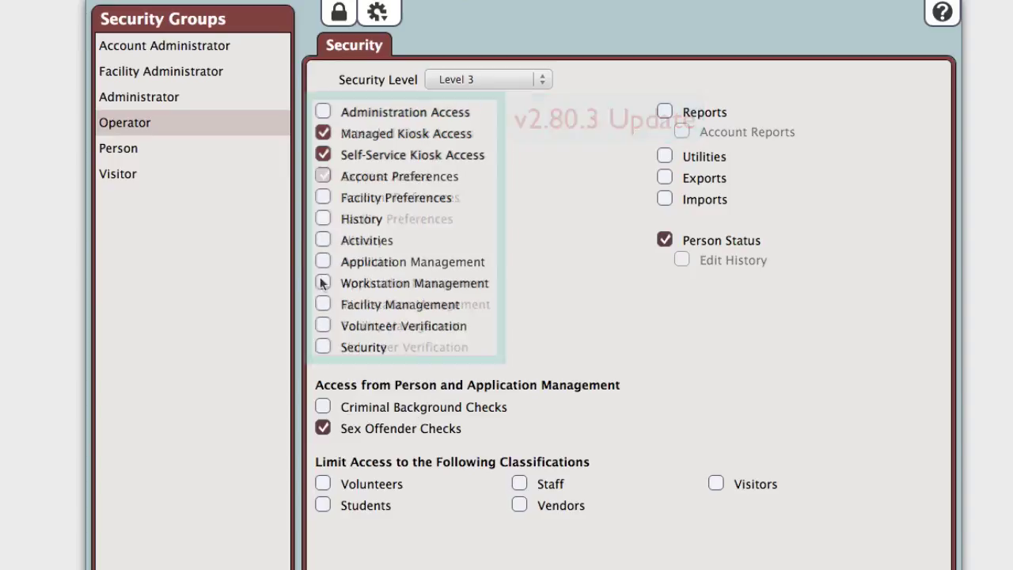
left_click(179, 97)
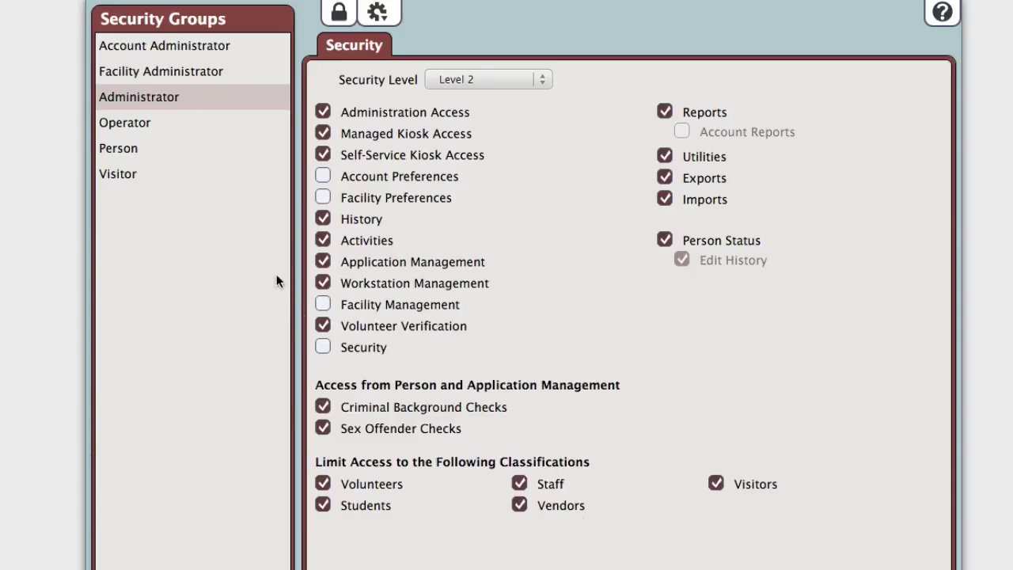
left_click(322, 505)
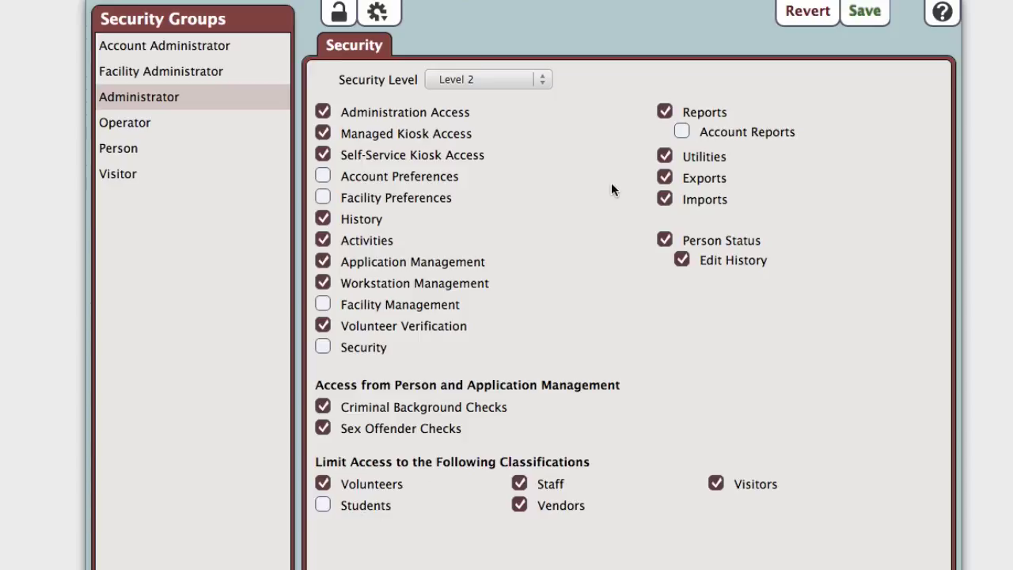
left_click(664, 157)
left_click(812, 13)
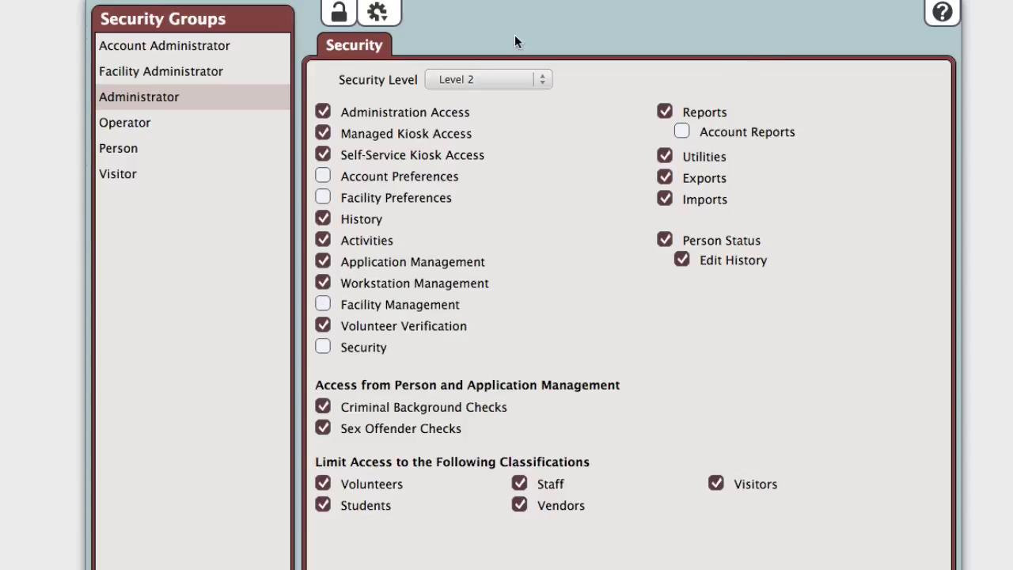
- Compare Facility Administrator, Account Administrator and other groups, then show the staff record's facilities
left_click(163, 73)
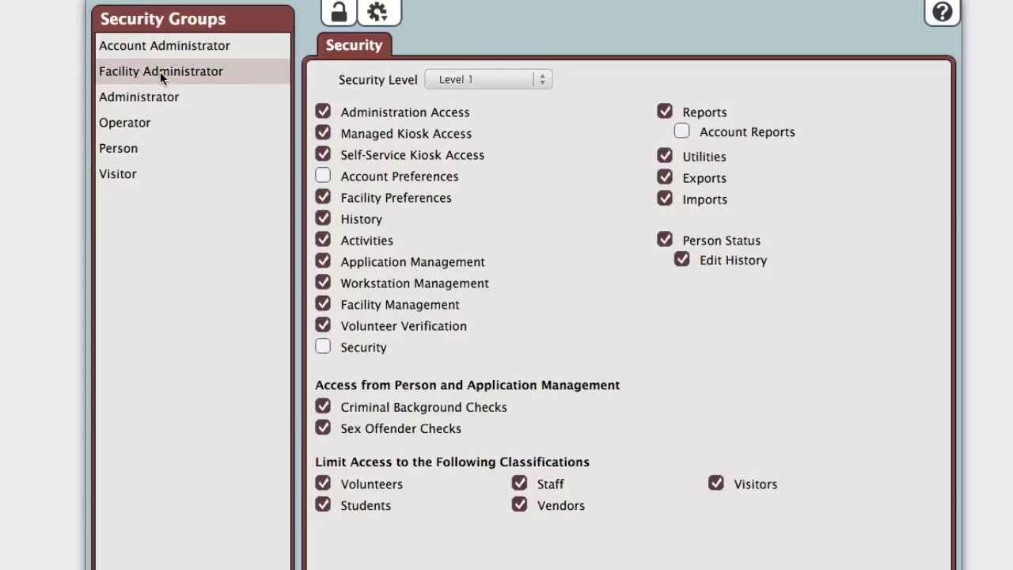
left_click(161, 95)
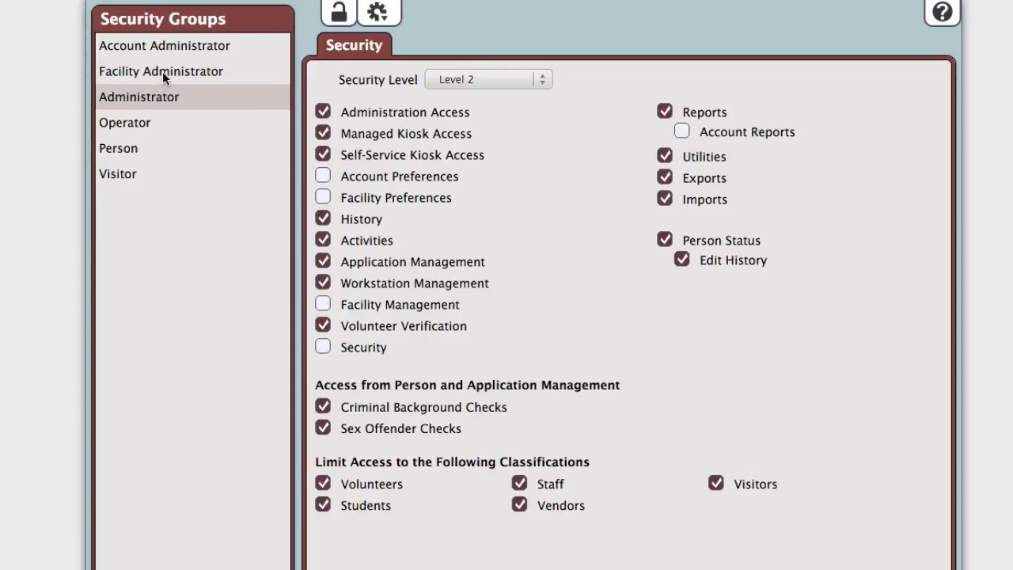
left_click(162, 71)
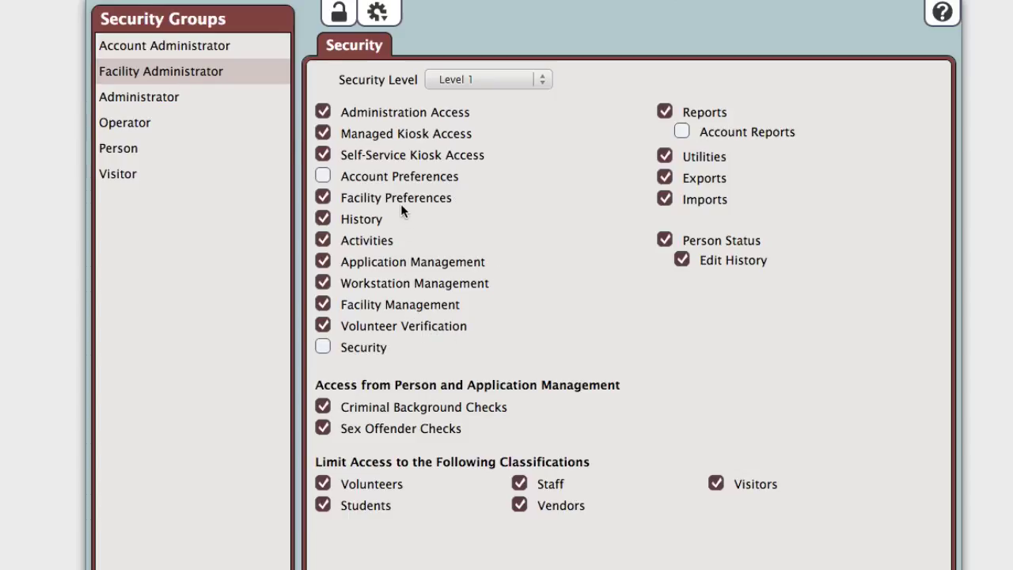
left_click(212, 53)
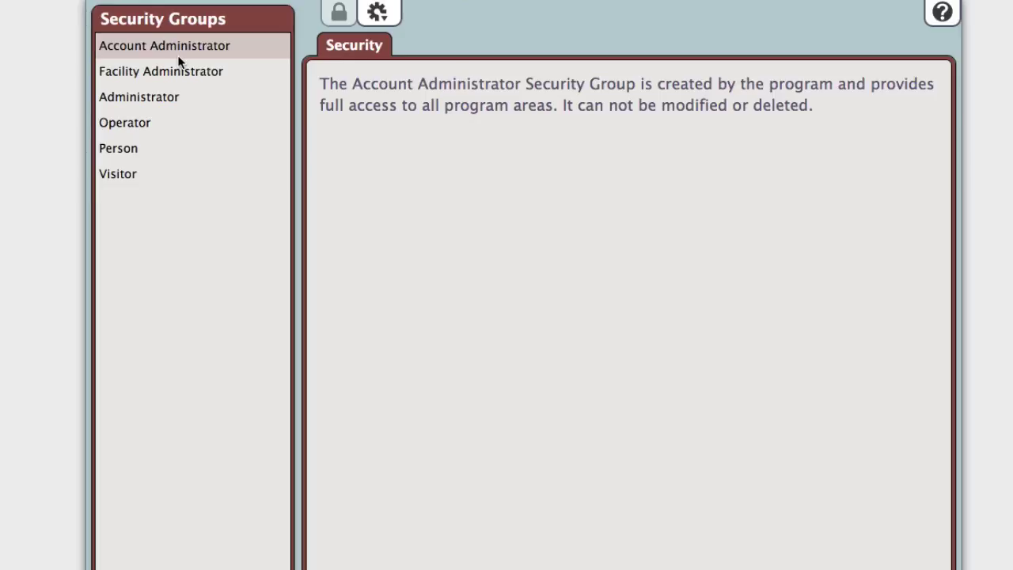
left_click(150, 149)
left_click(147, 121)
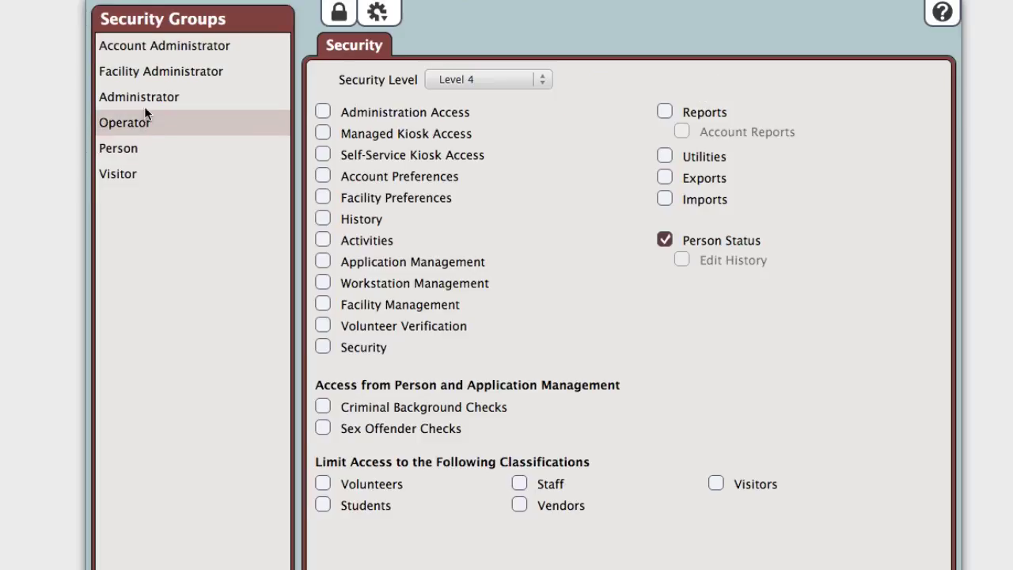
left_click(144, 98)
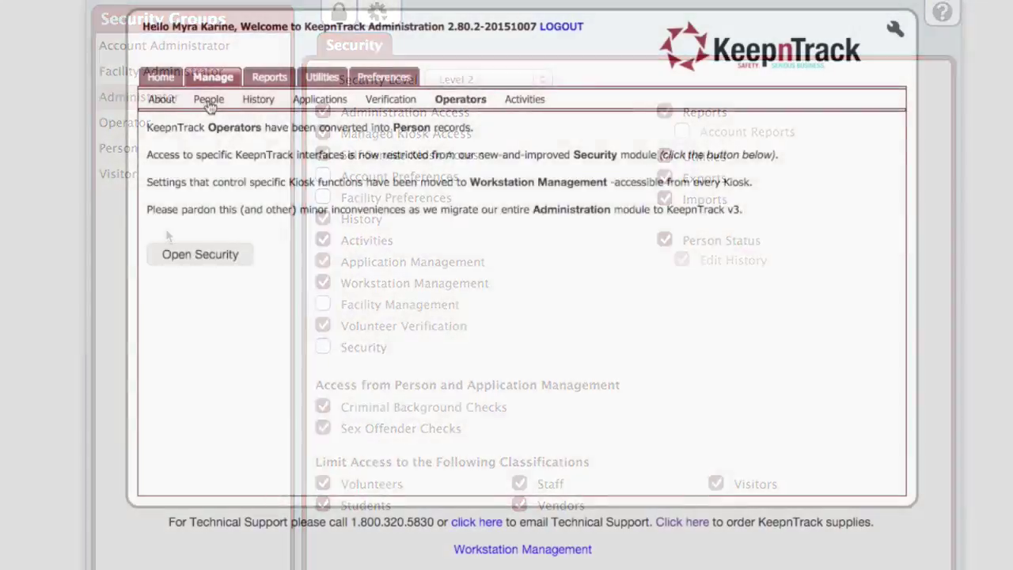
left_click(210, 99)
left_click(520, 146)
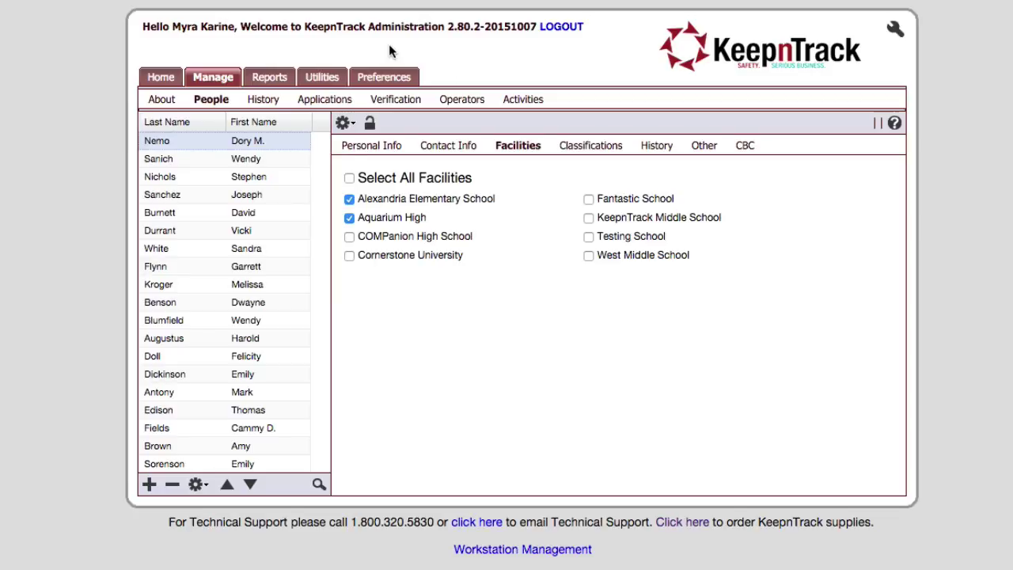
- Uncheck Alexandria Elementary School in the staff member's facilities
left_click(349, 199)
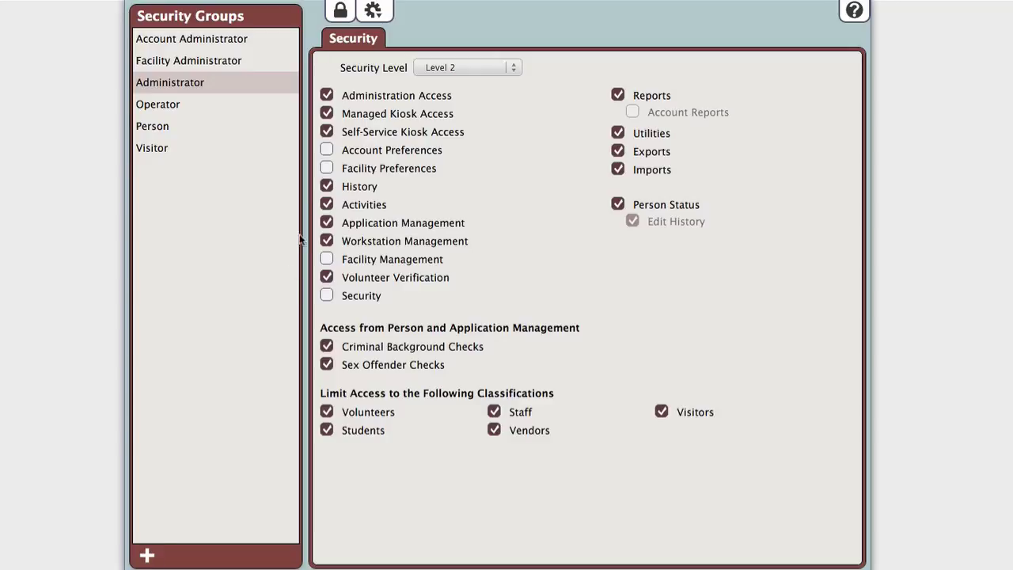
- Duplicate the Administrator group as 'test', rename it Admin 2 and save
left_click(373, 11)
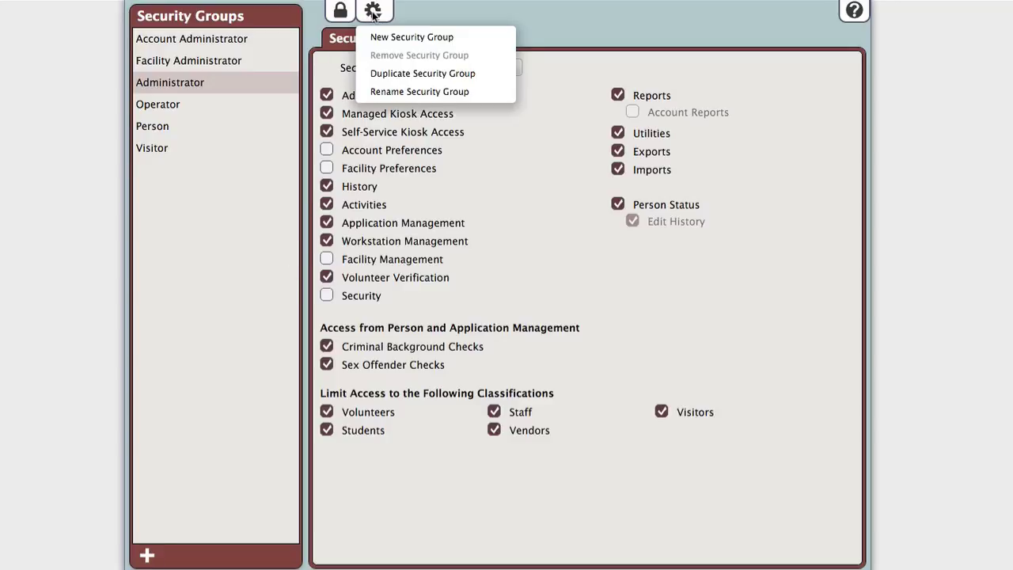
left_click(420, 82)
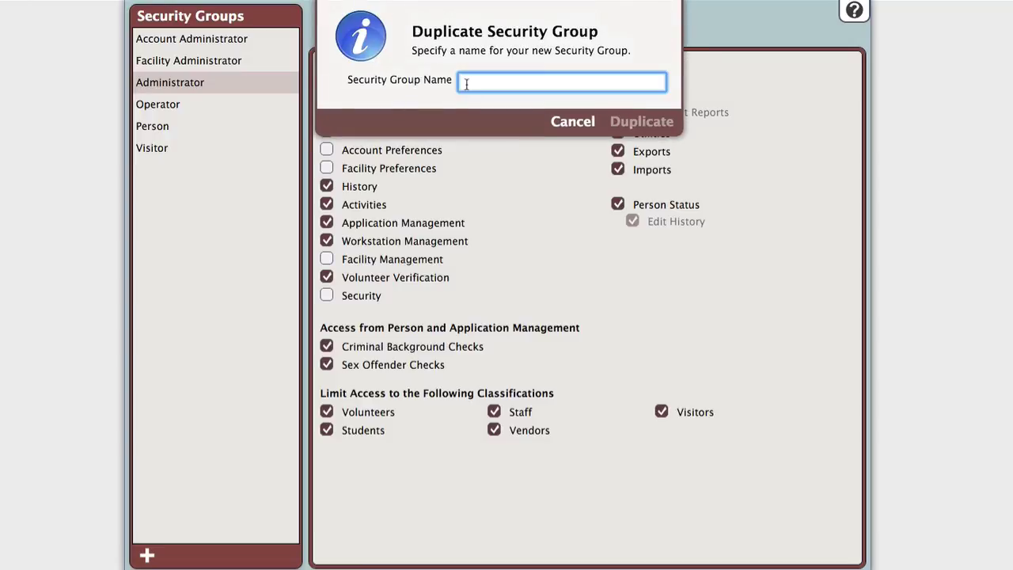
type("test")
key("Return")
left_click(375, 13)
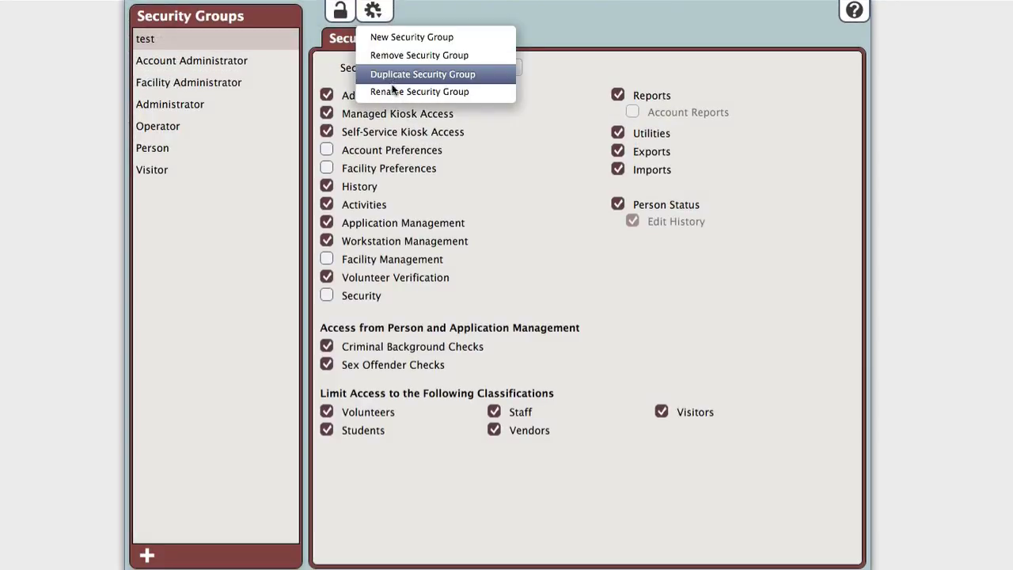
left_click(420, 91)
type("Rebekah")
key("Return")
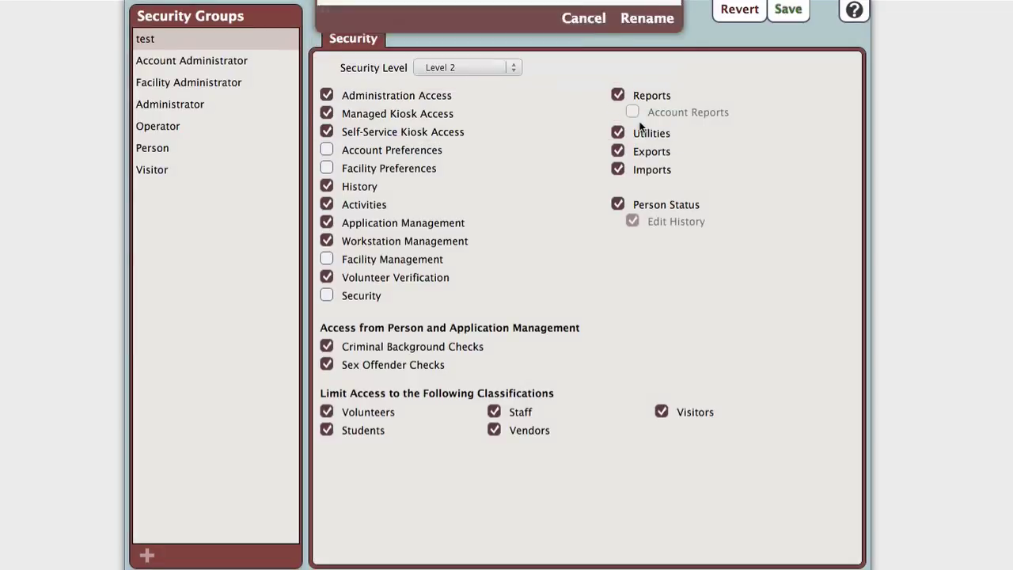
left_click(799, 13)
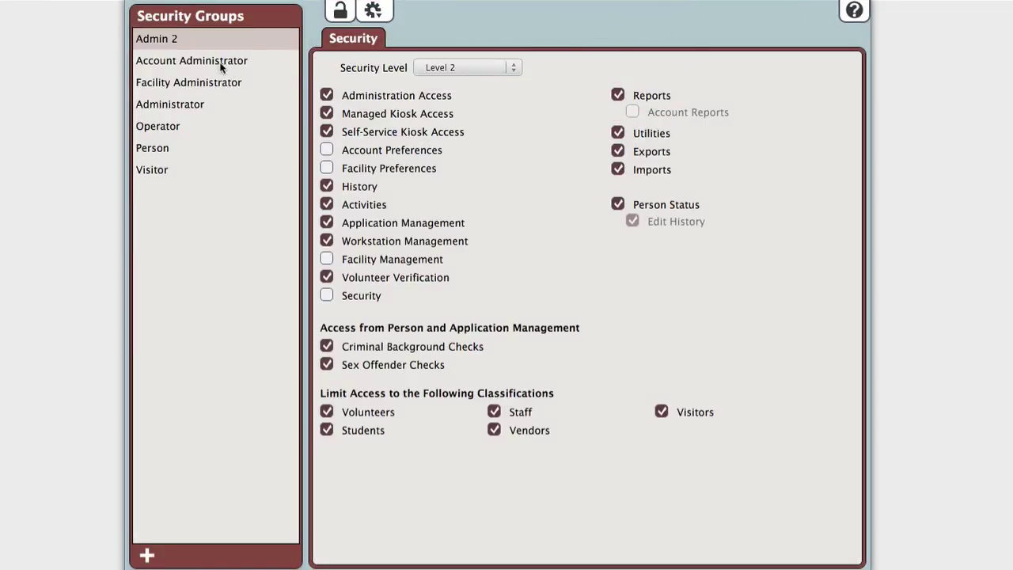
- Remove the Admin 2 security group and confirm the deletion
left_click(377, 14)
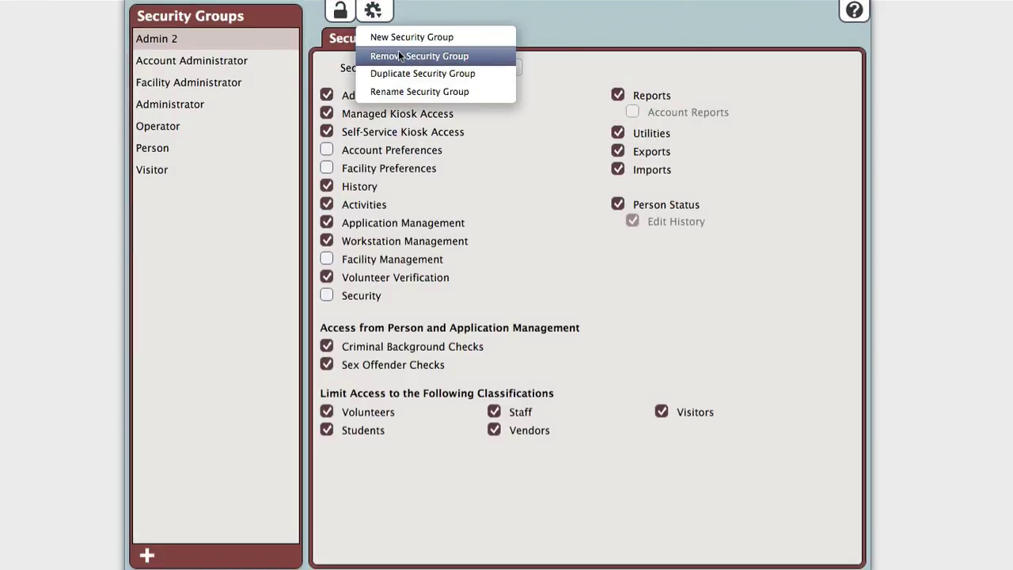
left_click(402, 56)
left_click(646, 123)
left_click(216, 63)
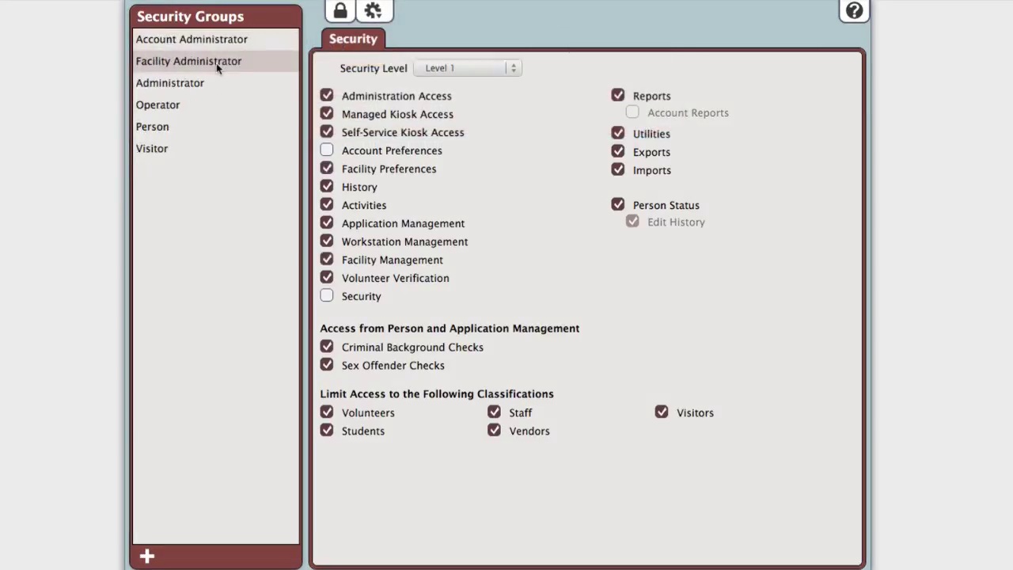
left_click(372, 13)
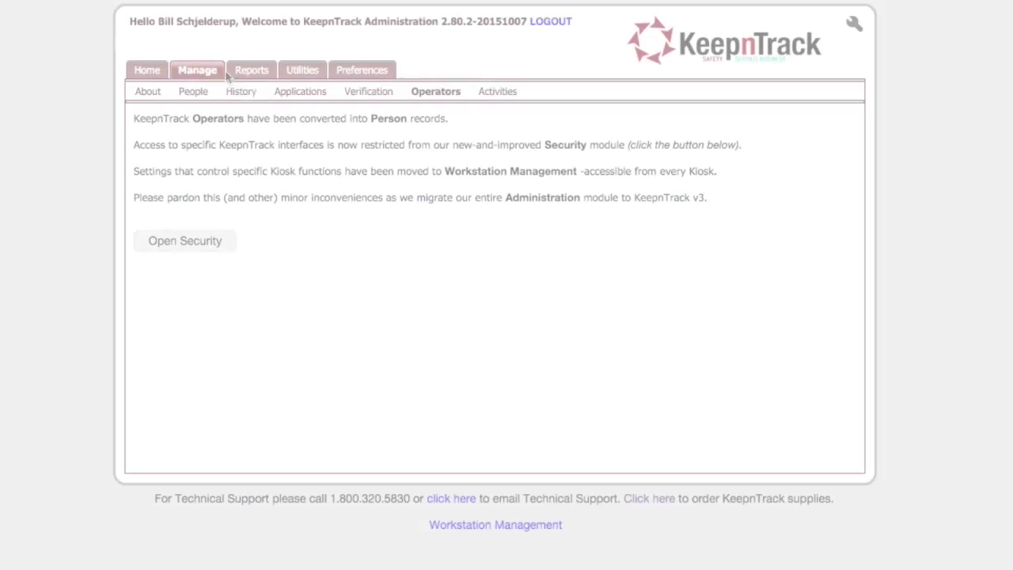
- Search People by security group, first Operator, then Administrator, which lists three members
left_click(195, 91)
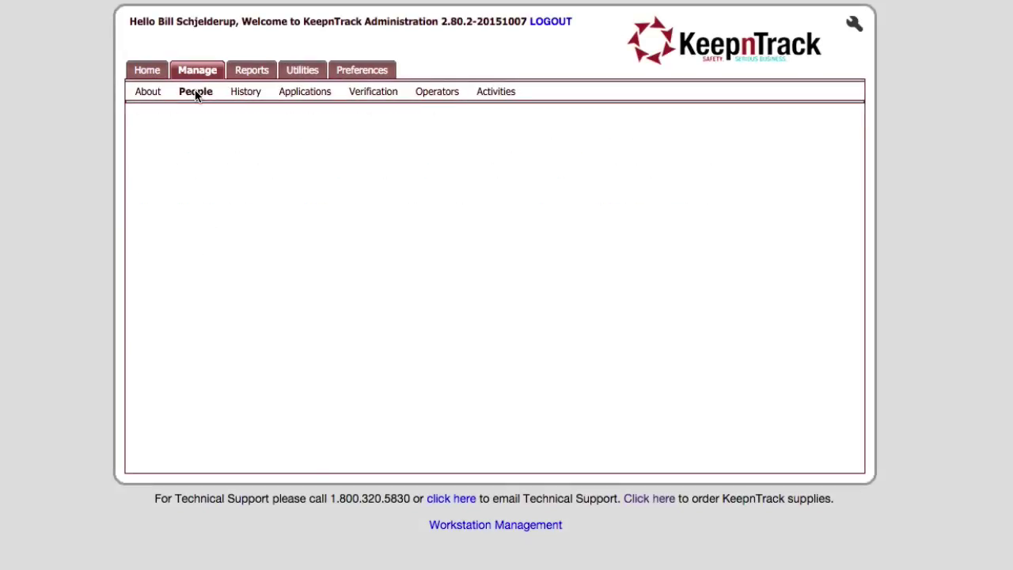
left_click(300, 462)
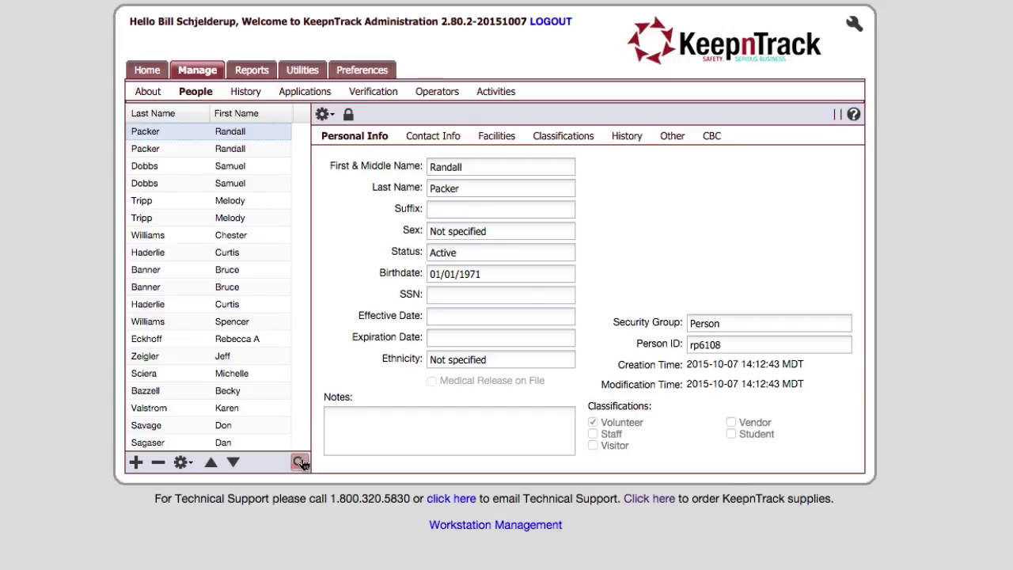
left_click(200, 344)
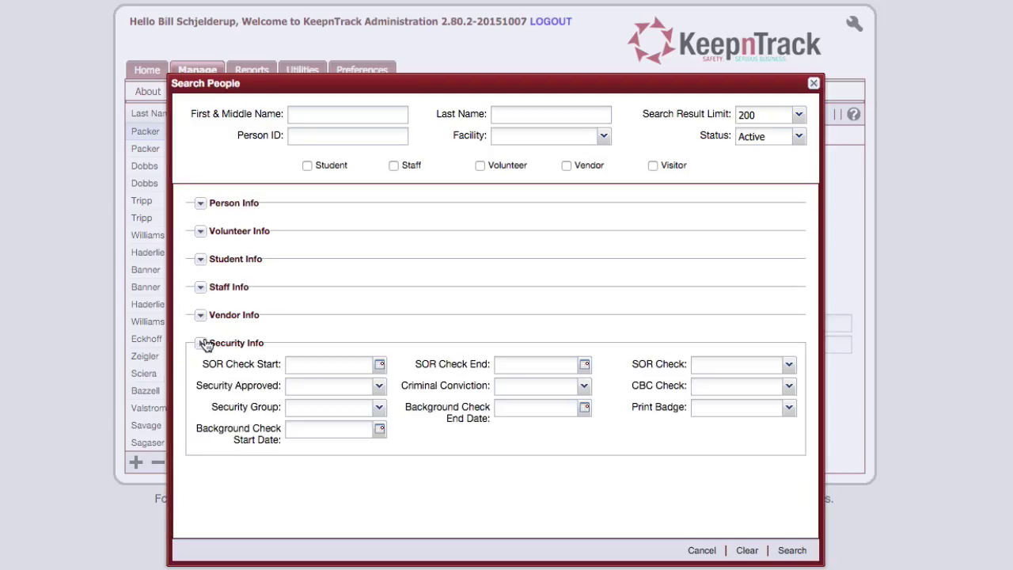
left_click(383, 409)
left_click(332, 475)
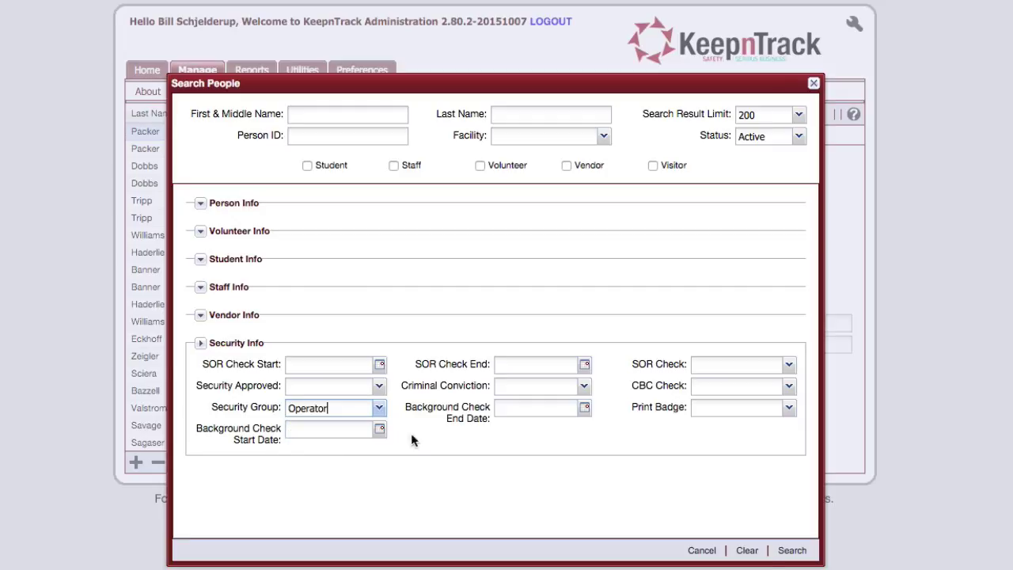
left_click(791, 549)
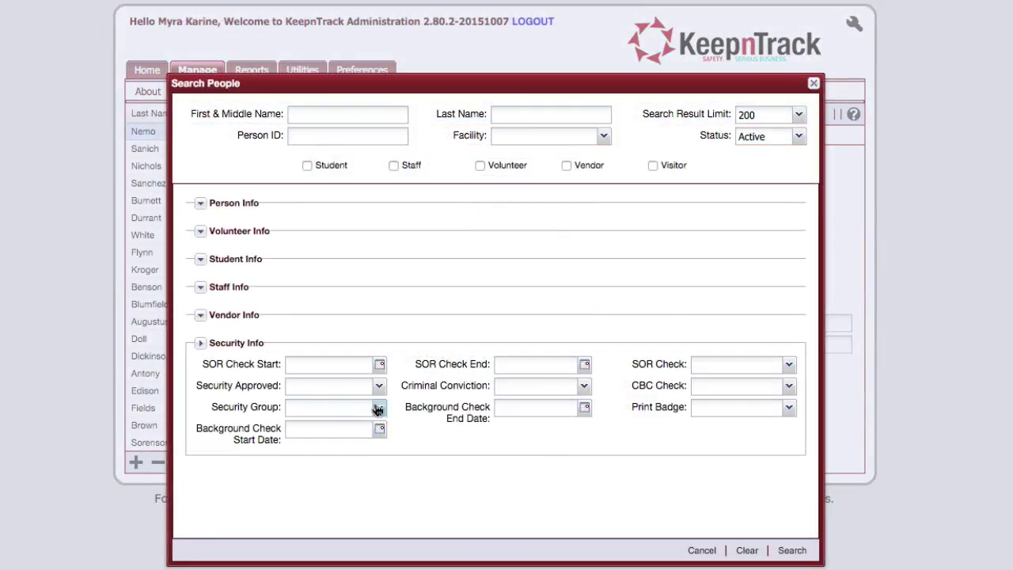
left_click(378, 410)
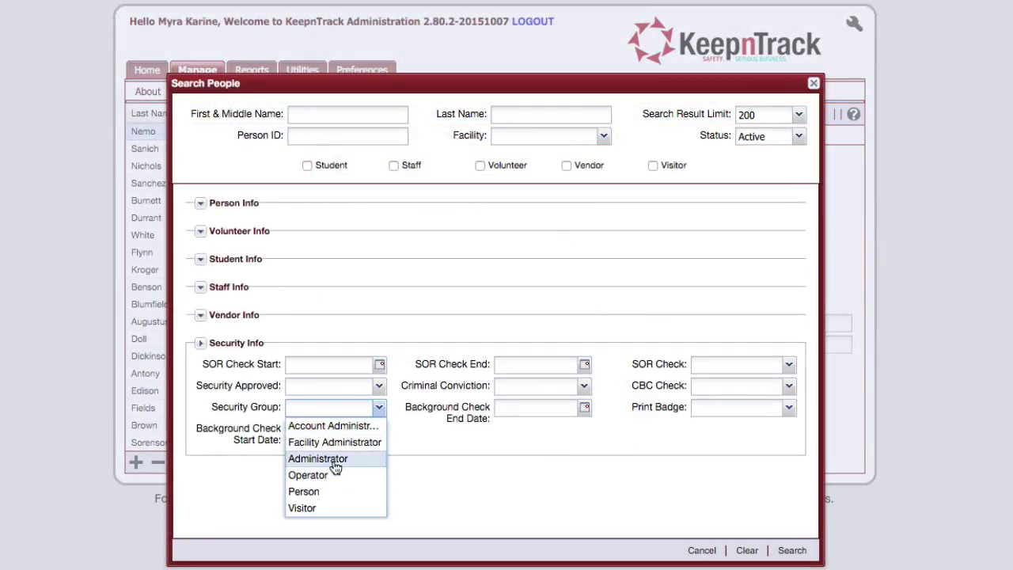
left_click(337, 460)
left_click(794, 550)
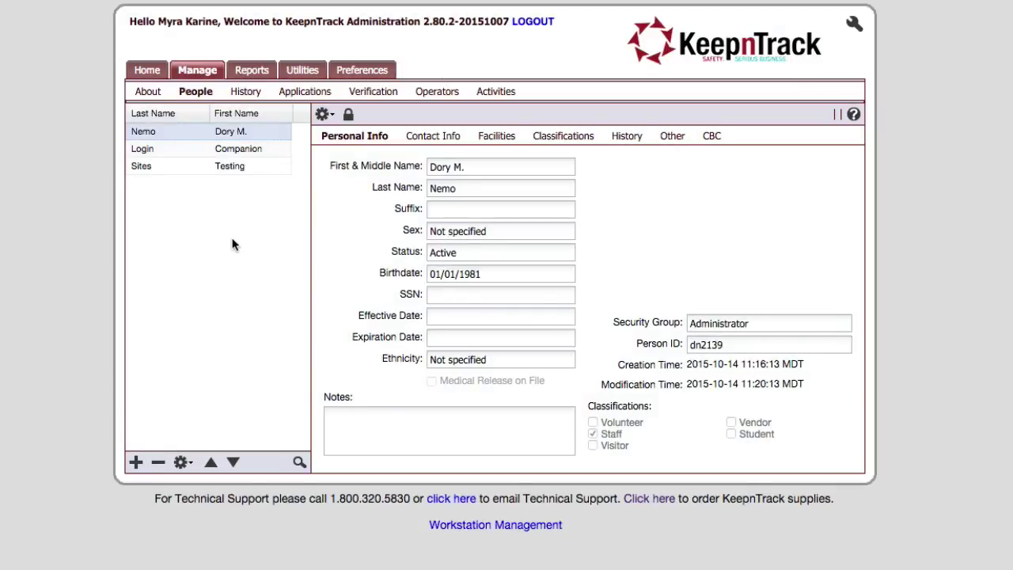